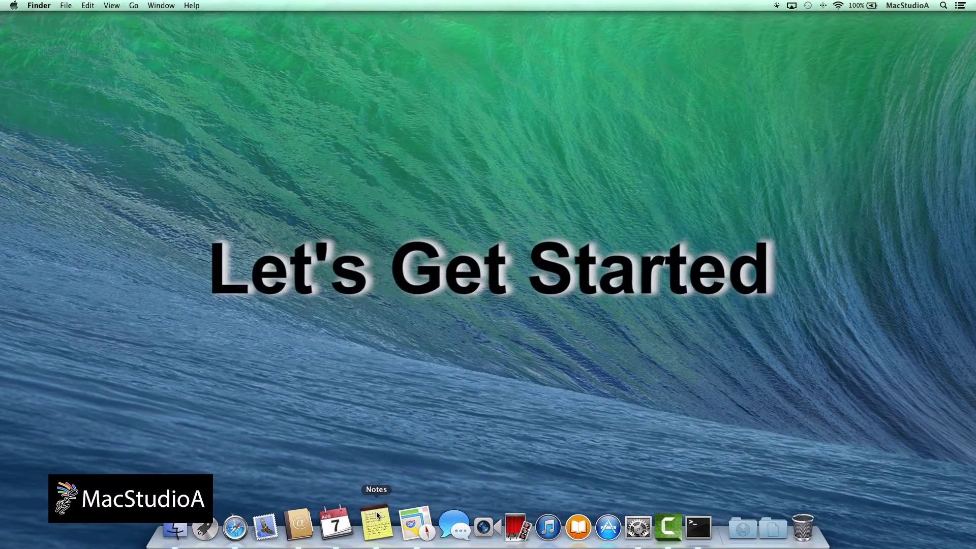
Step: Write Voilà in the note, choosing the grave-accented à from the accent popup
click(376, 512)
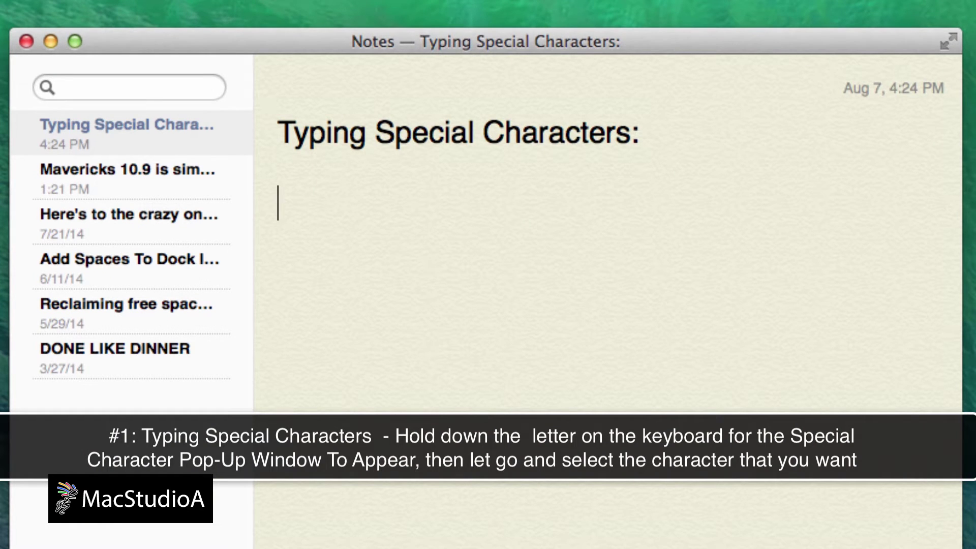
text(Vo)
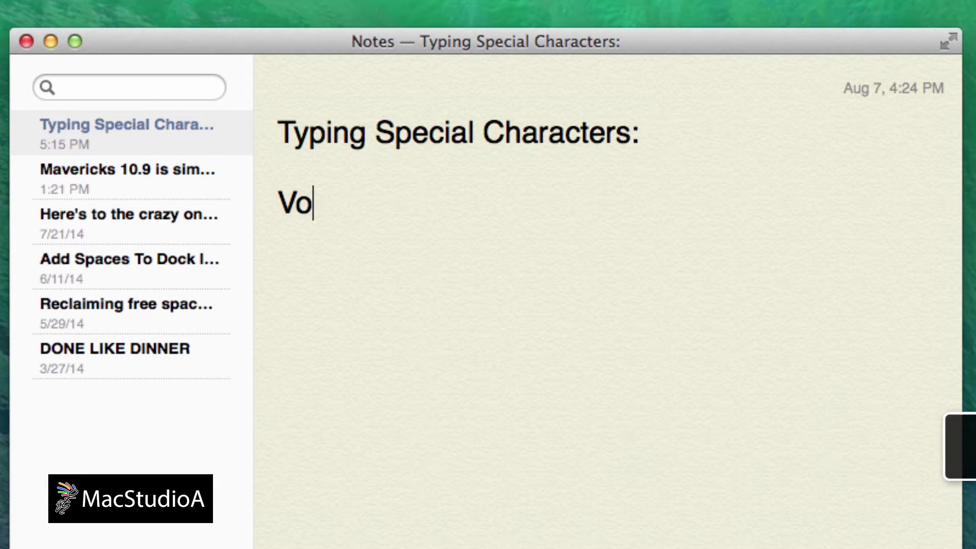
text(ila)
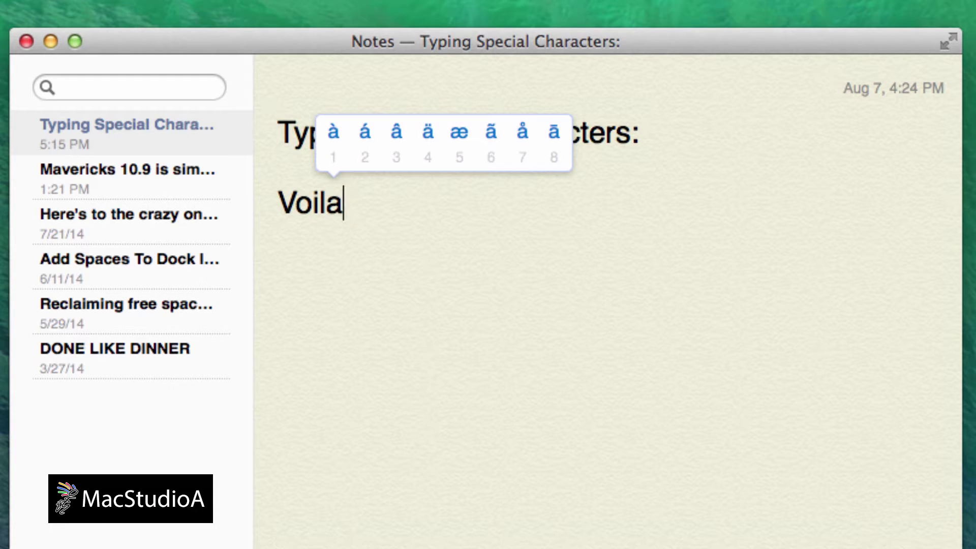
click(334, 132)
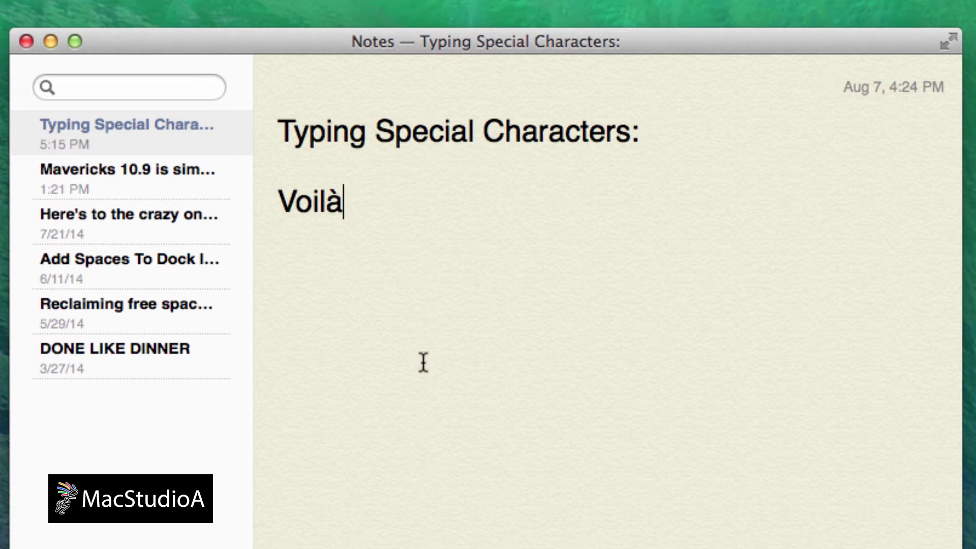
key(Return)
key(Return)
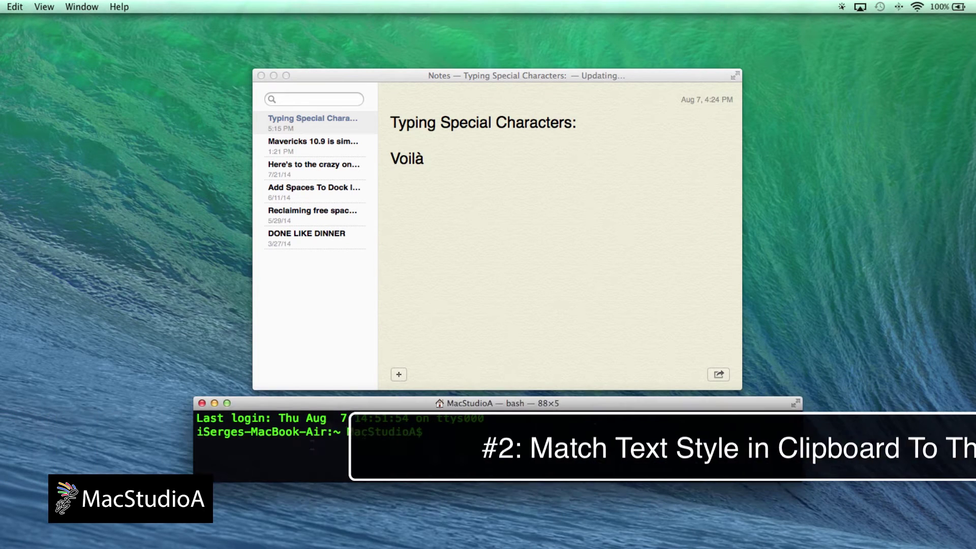
Step: Copy the last-login line from the Terminal window to the clipboard
key(super+a)
drag(198, 418, 484, 418)
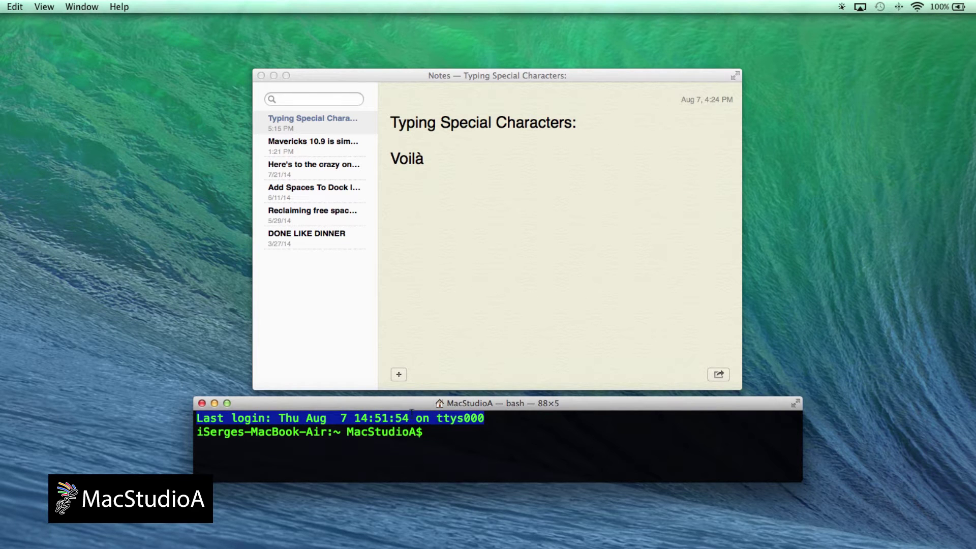
right_click(409, 419)
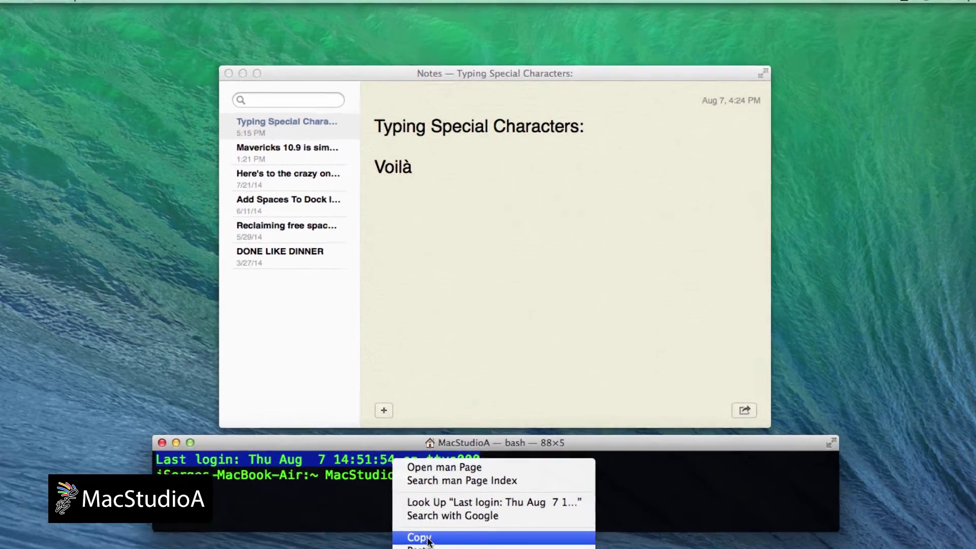
click(433, 487)
Step: Paste the login line into the note with matched style, undoing the first styled paste
right_click(336, 244)
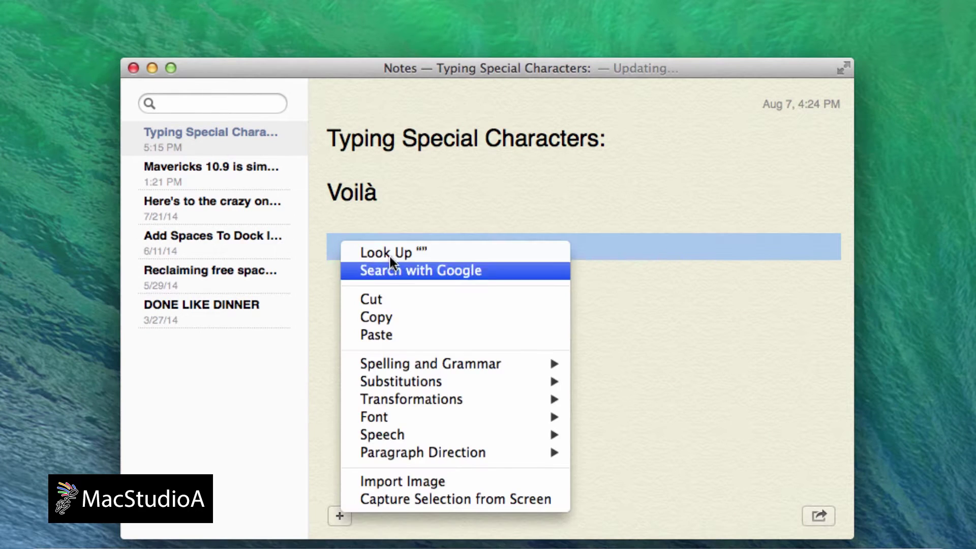
click(395, 333)
key(super+z)
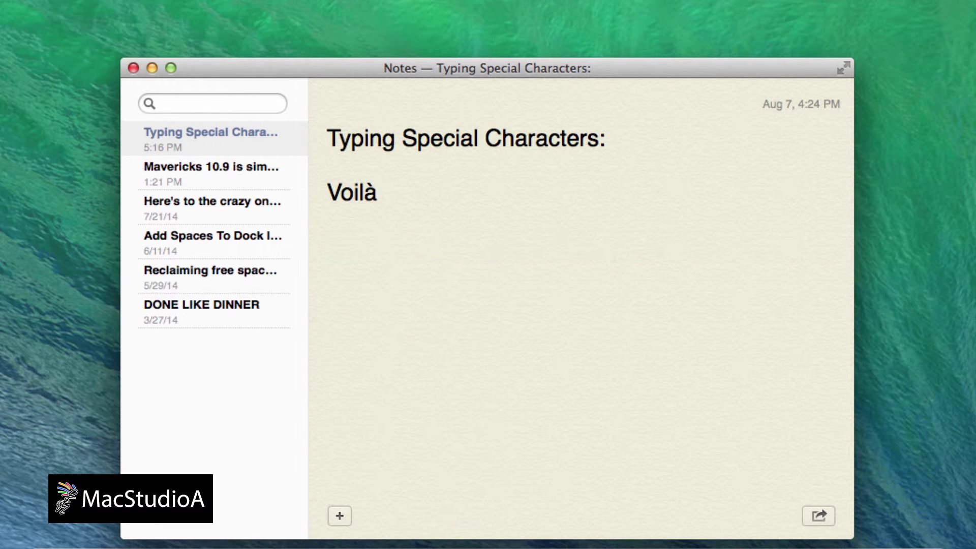
key(alt+shift+super+v)
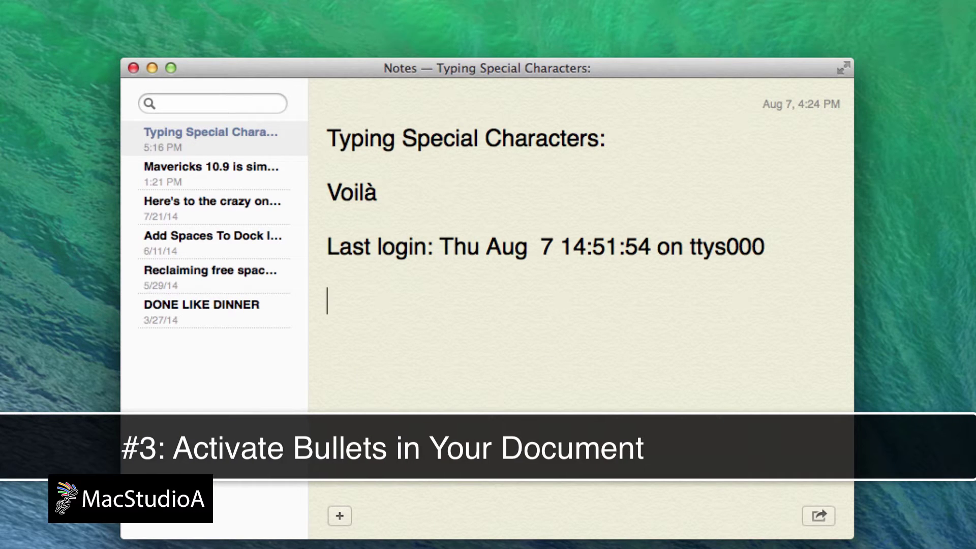
text(•)
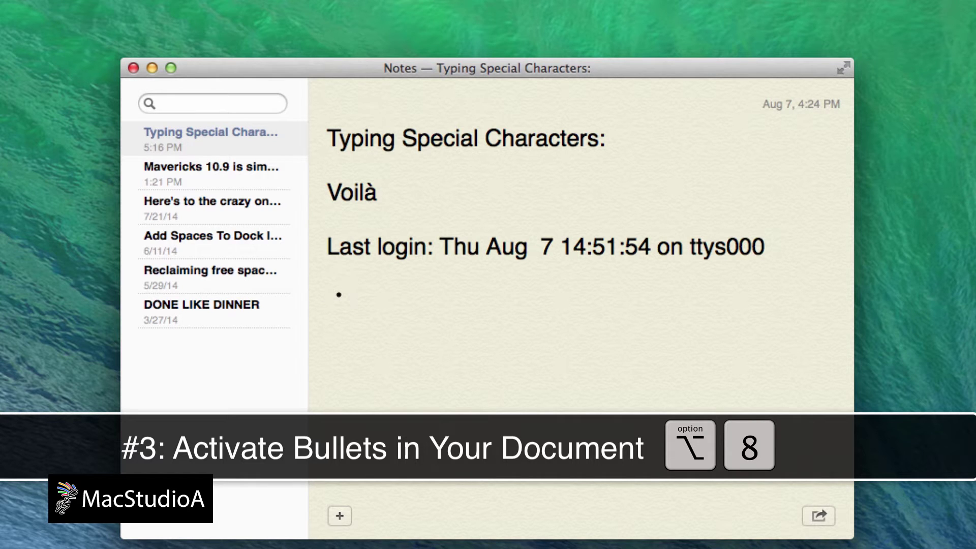
text( Testing 1)
Step: Build the bulleted list Testing 1, 2, 3 line by line under the login line
key(Return)
text(2)
key(Return)
text(3)
key(Return)
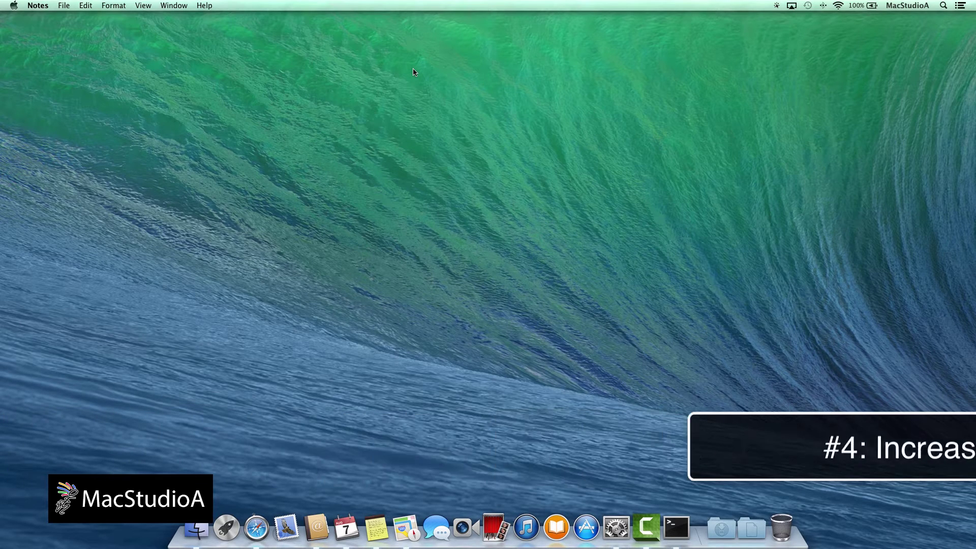
Step: Raise then lower the system volume in quarter steps and bring Finder forward
key(alt+shift+F12)
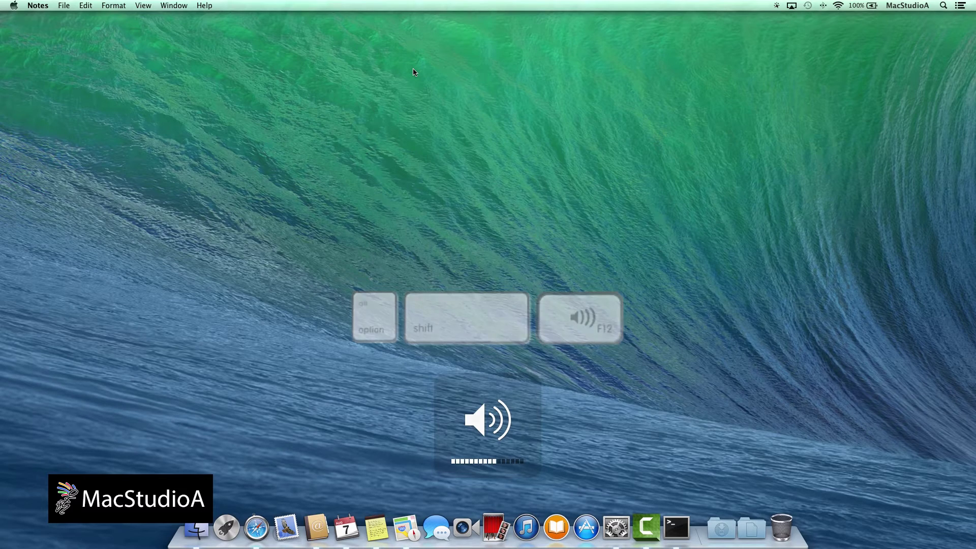
key(alt+shift+F11)
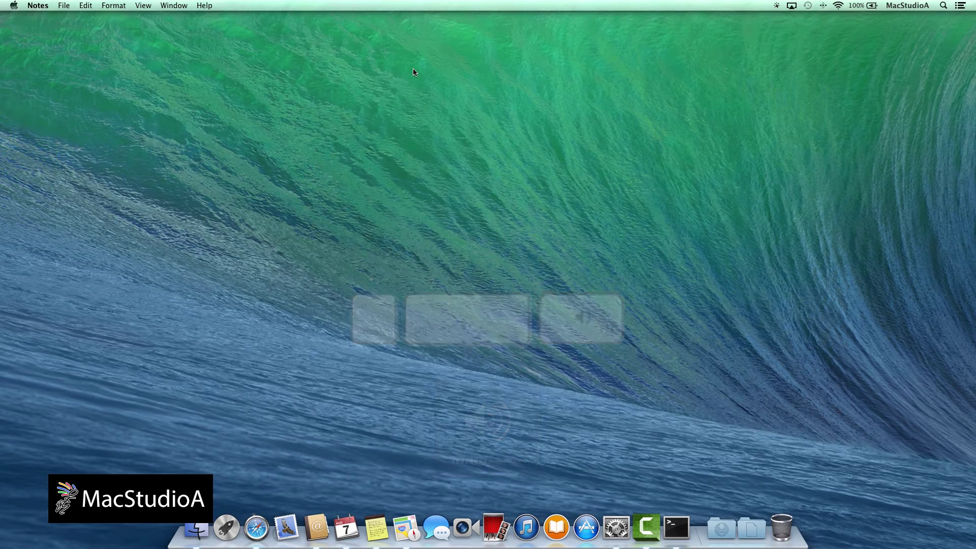
click(413, 72)
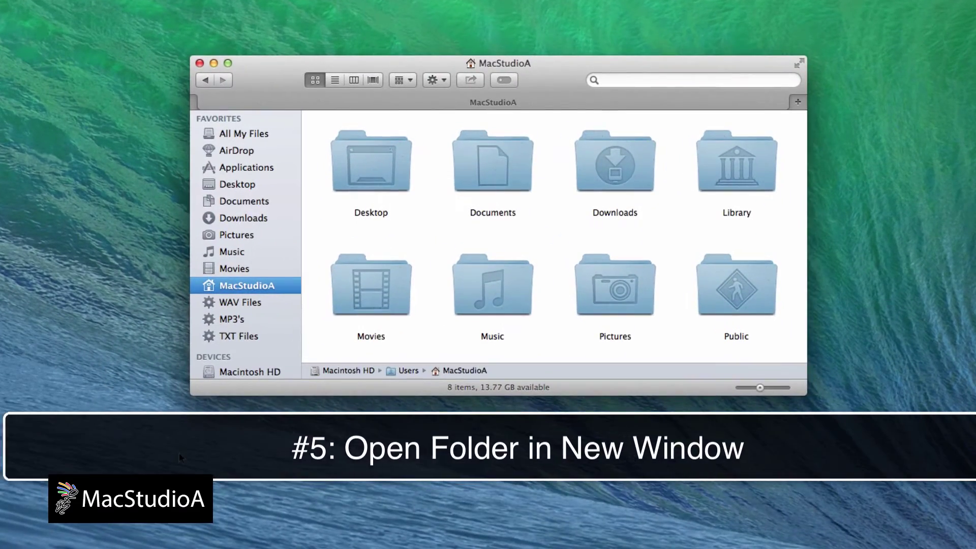
Step: Open the ZZ folder from Documents in a new window via the Option menu, then close it
click(243, 199)
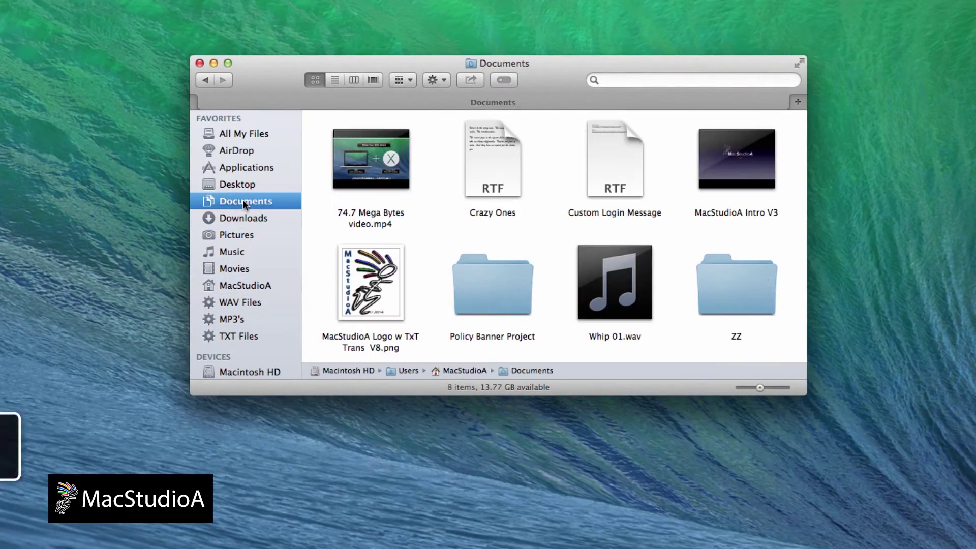
right_click(735, 304)
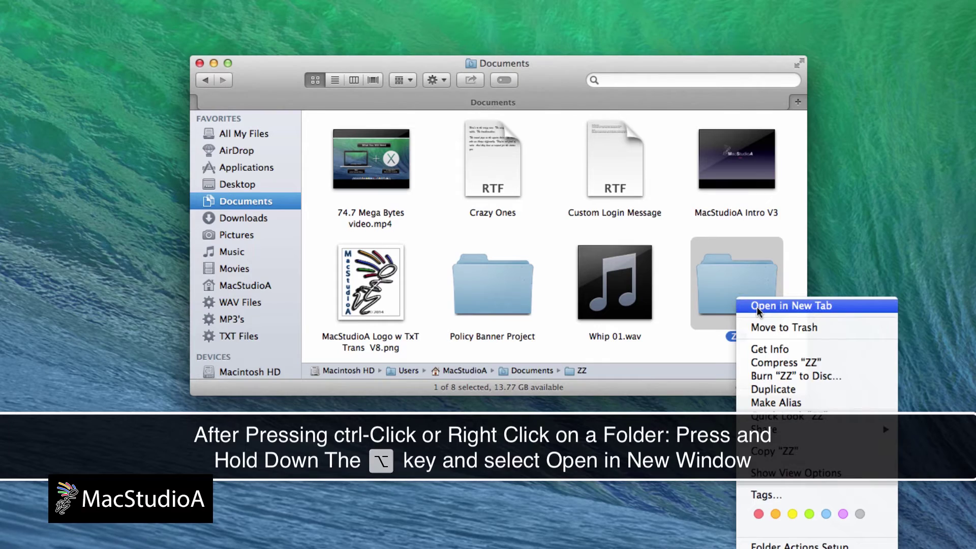
key(alt)
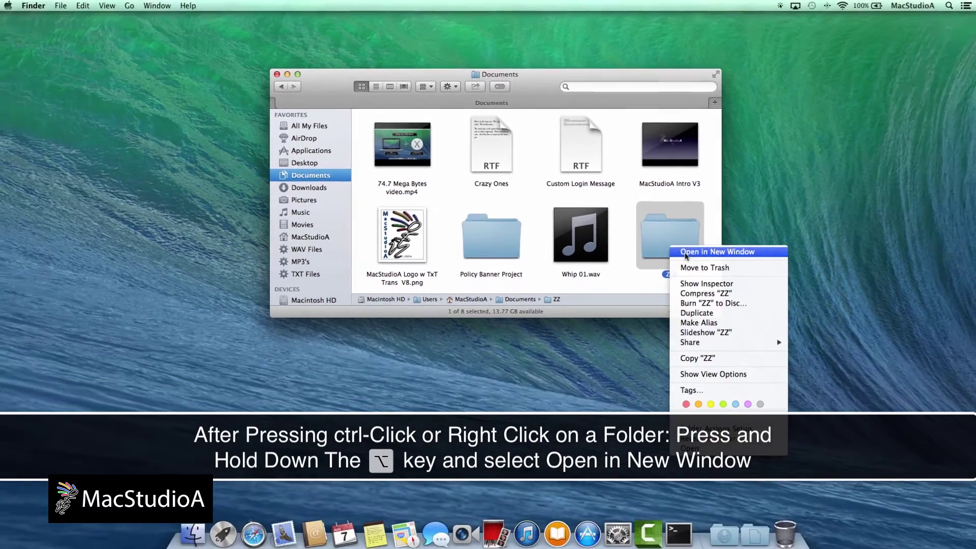
alt+click(686, 253)
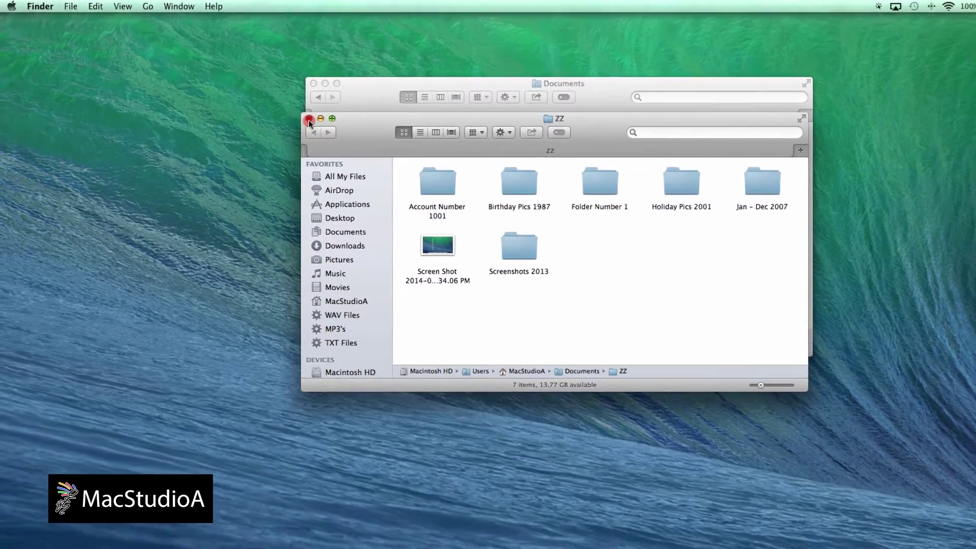
click(273, 105)
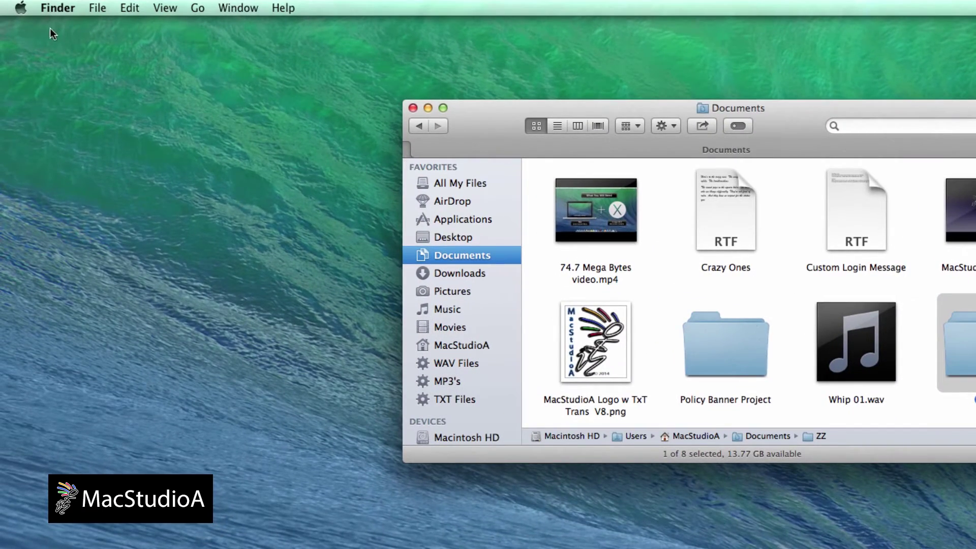
click(57, 10)
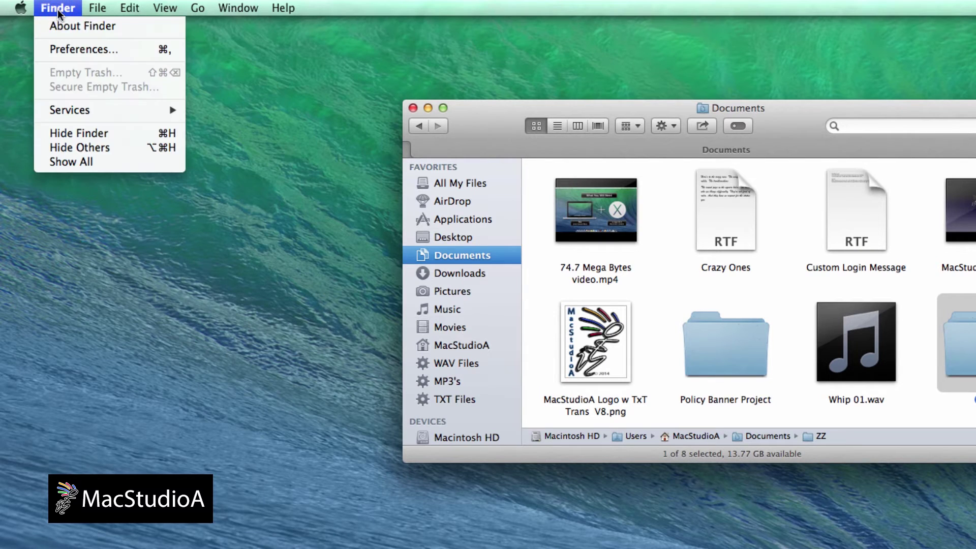
click(65, 49)
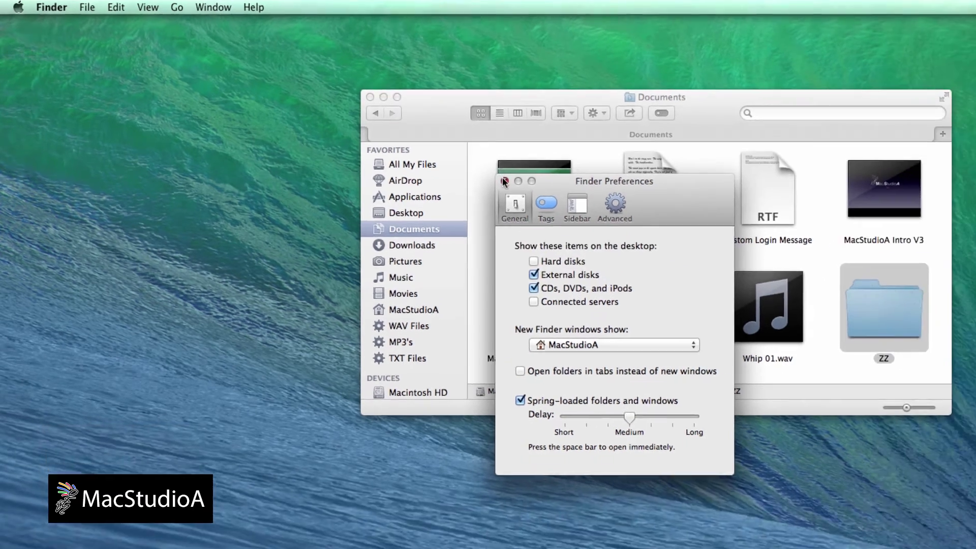
click(382, 135)
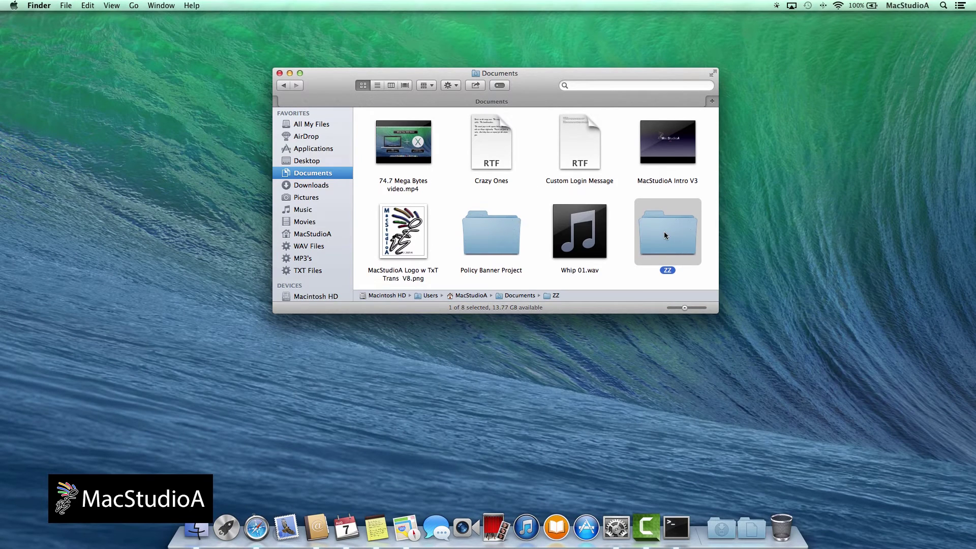
right_click(664, 235)
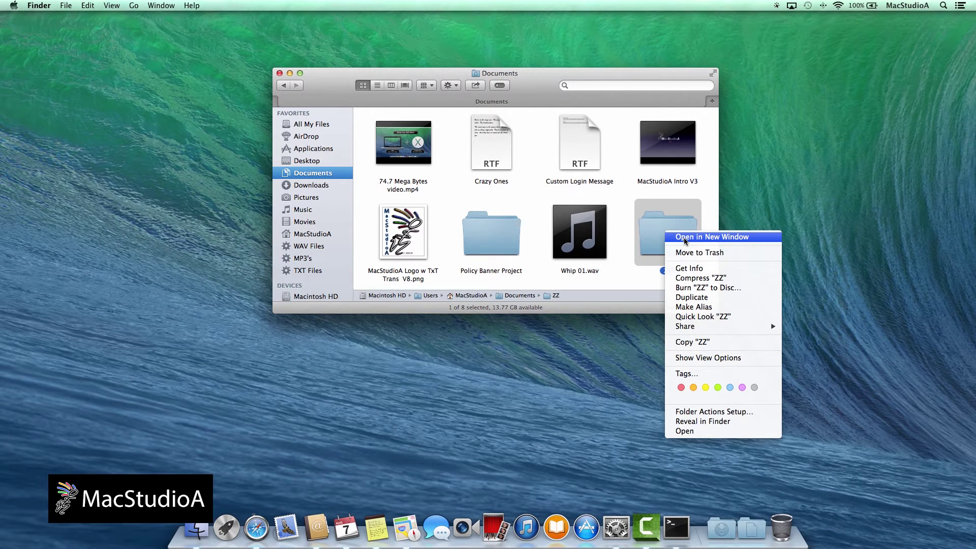
click(684, 237)
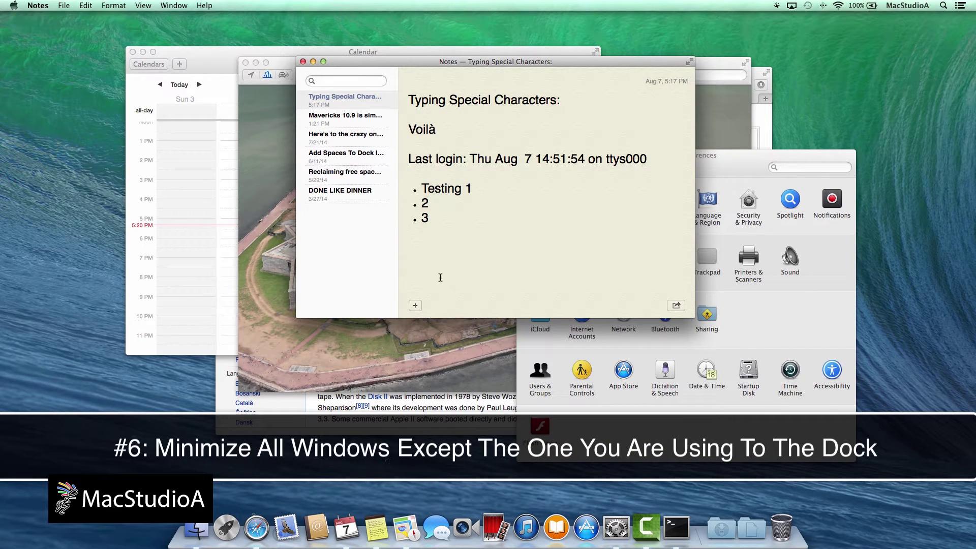
Step: Hide all other applications' windows with Option-Command-H from the note
key(Return)
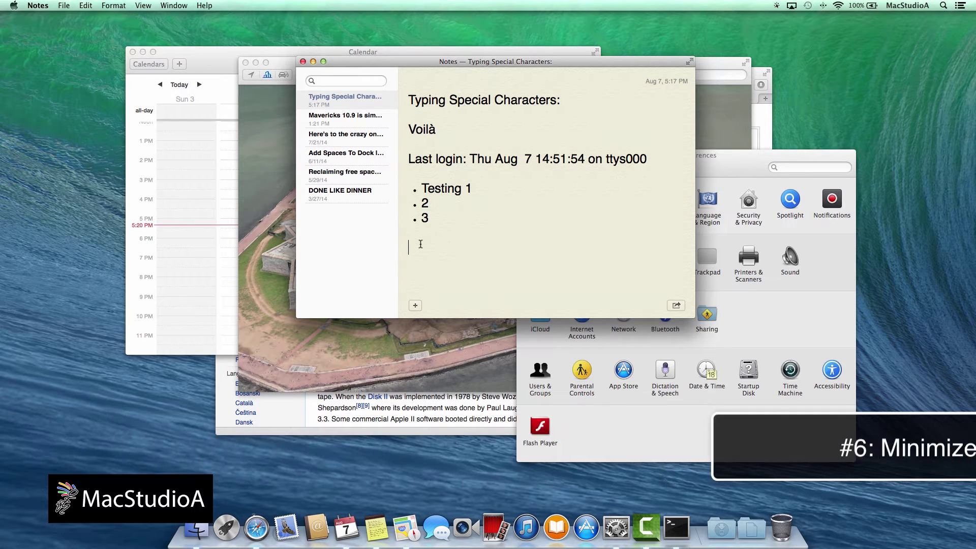
key(alt+super+h)
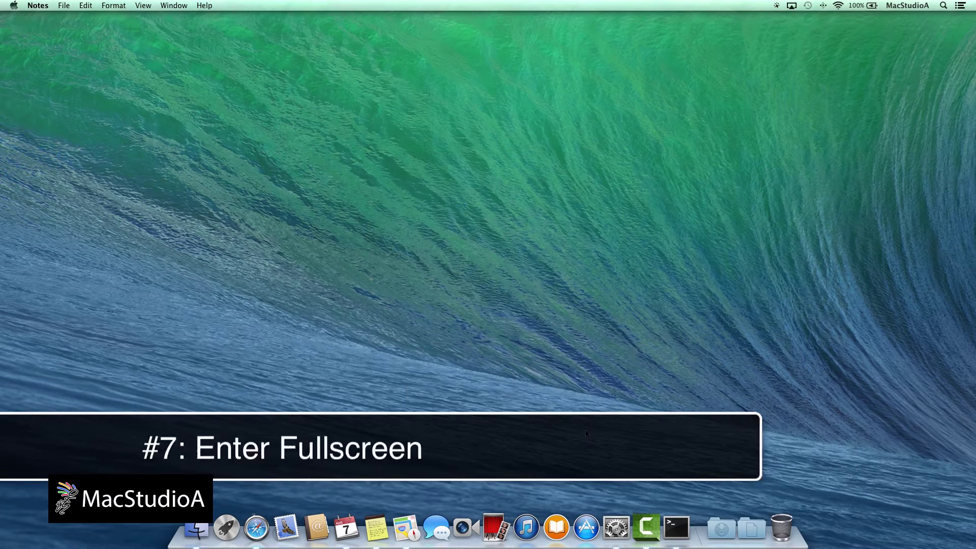
Step: Take the Maps window full screen with Control-Command-F and back to normal
click(413, 524)
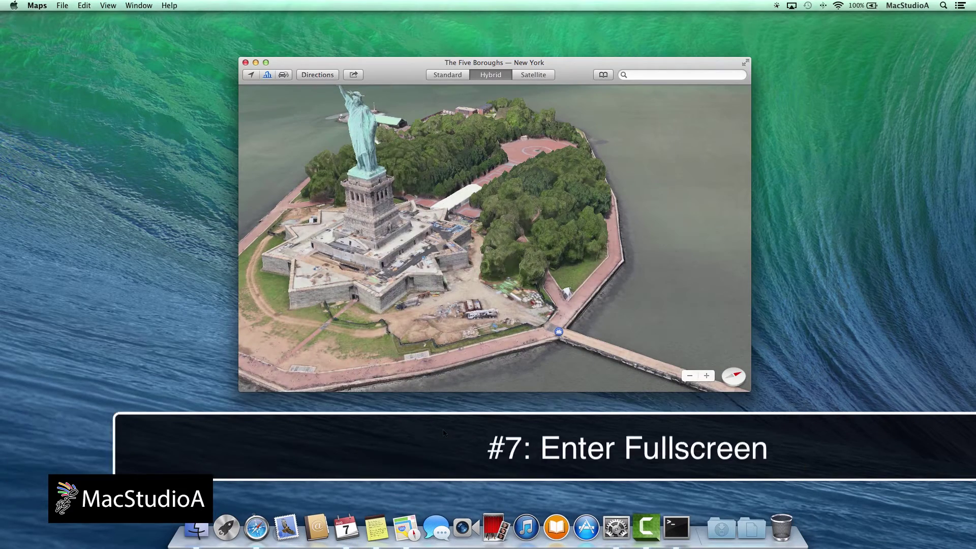
key(ctrl+super+f)
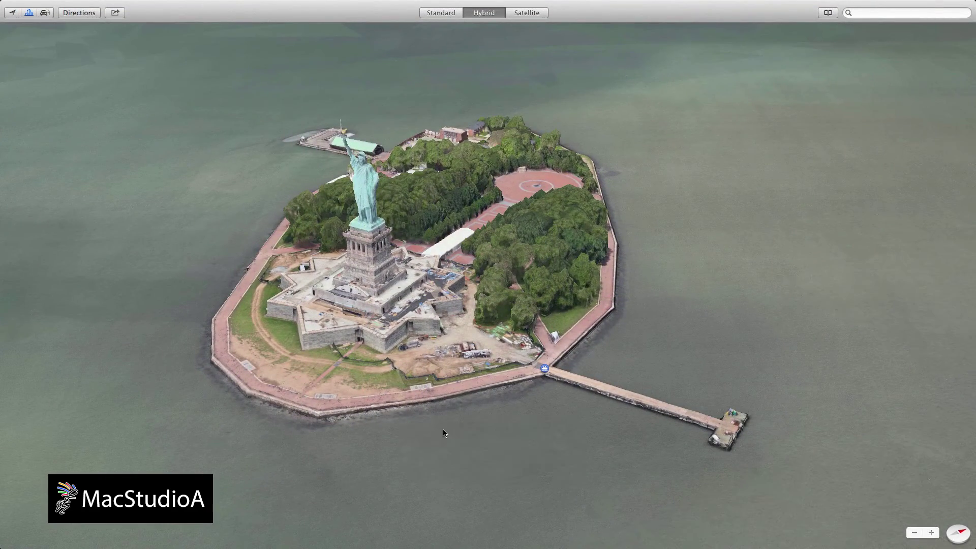
key(ctrl+super+f)
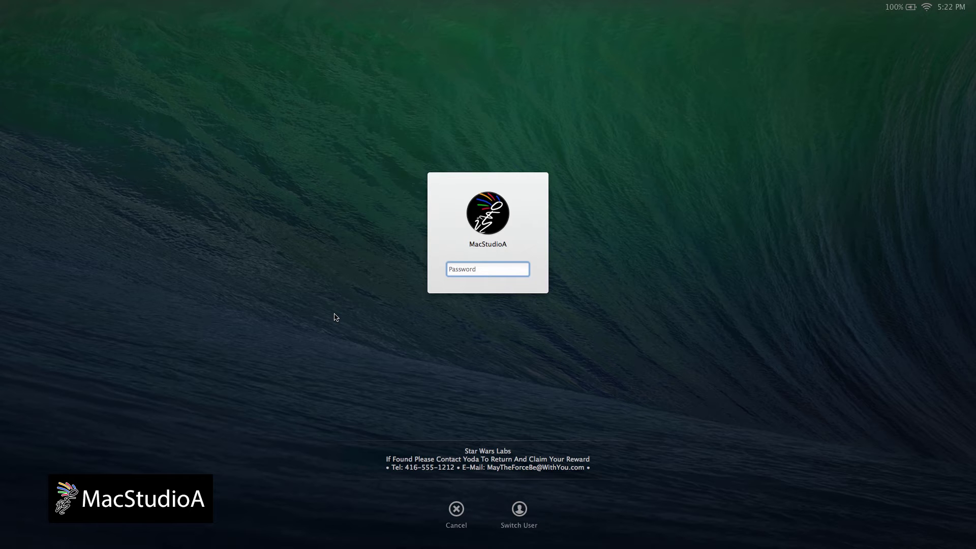
text(•••••••)
Step: Submit the account password to unlock the Mac
key(Return)
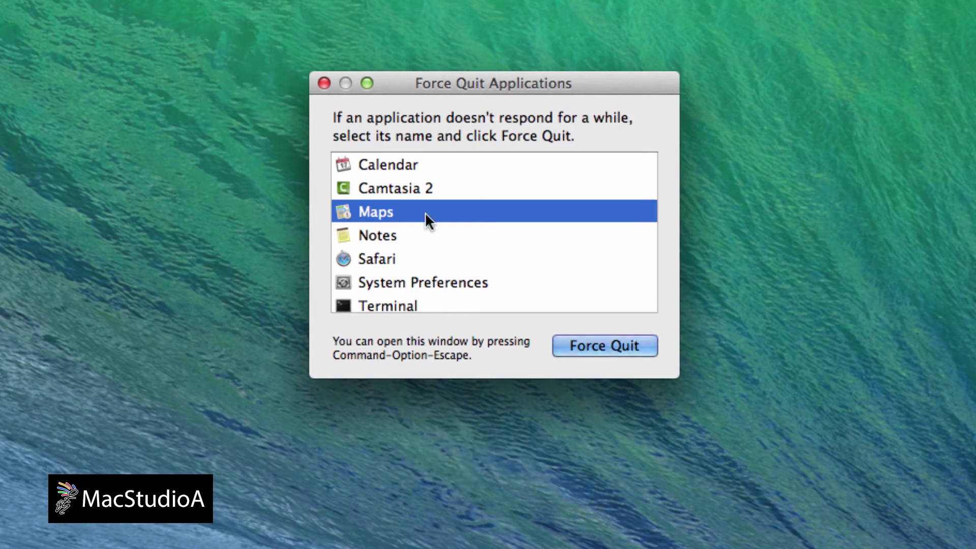
Step: Force quit Maps, confirm it, and show the Documents stack's Dock options
click(620, 347)
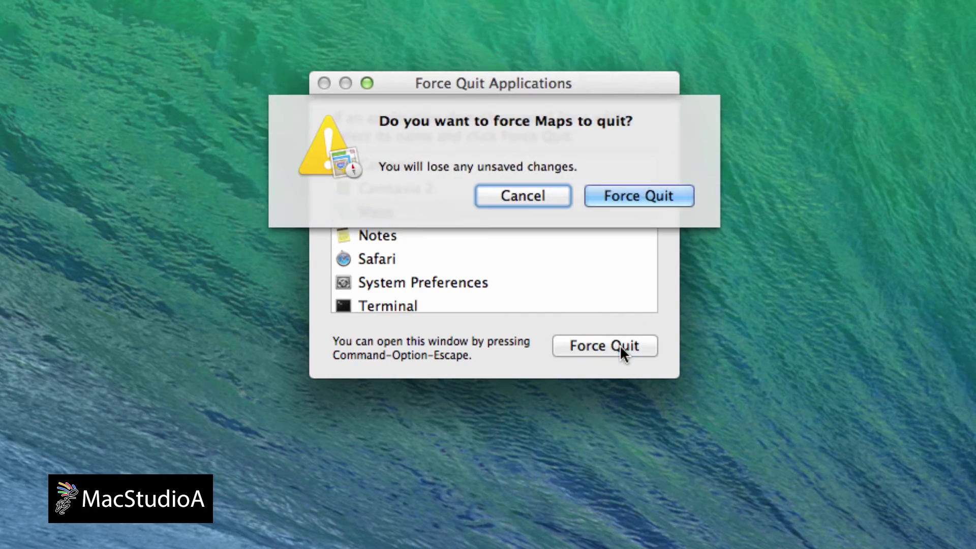
click(636, 198)
click(323, 84)
right_click(754, 524)
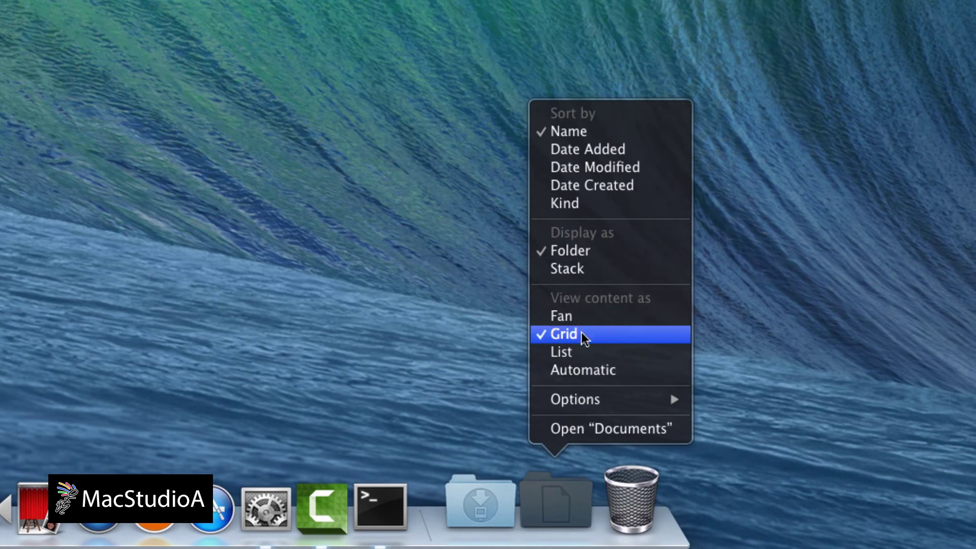
Step: Open the Documents stack as a grid, enlarge its icons with Command-plus and shrink them with Command-minus
click(508, 401)
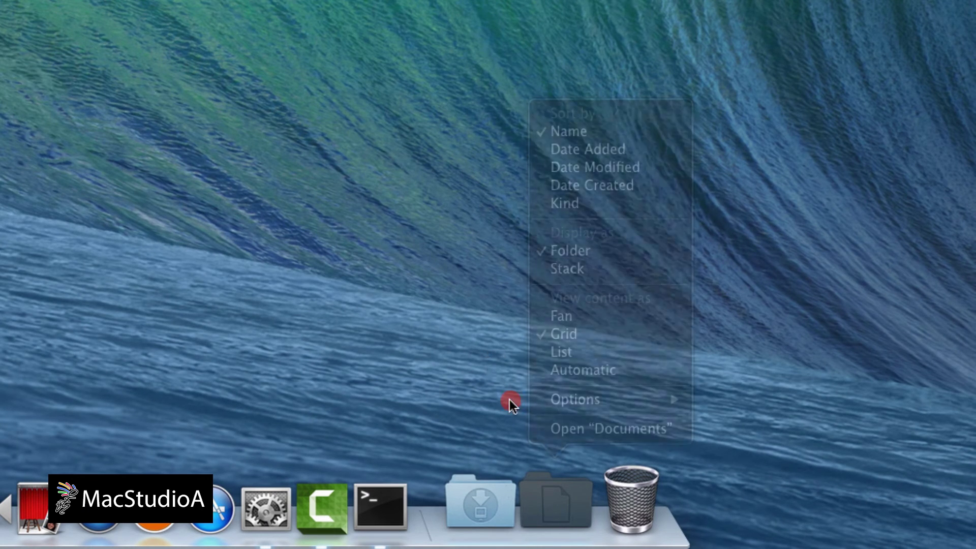
click(561, 500)
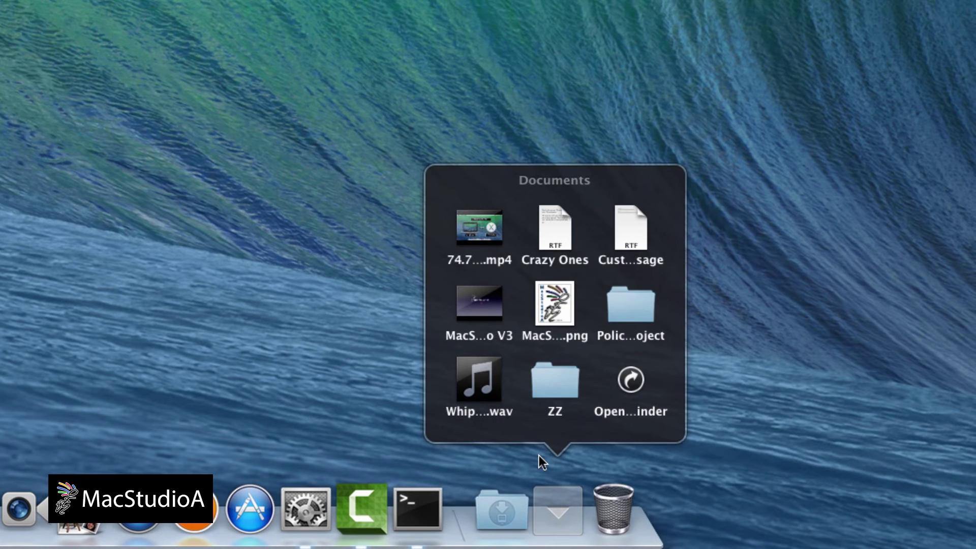
key(super+plus)
key(super+plus)
key(super+plus)
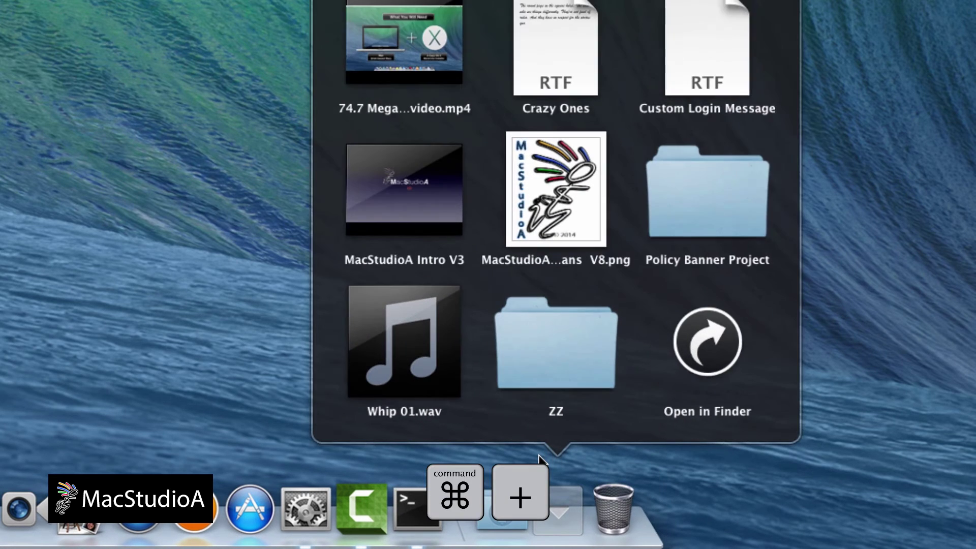
key(super+minus)
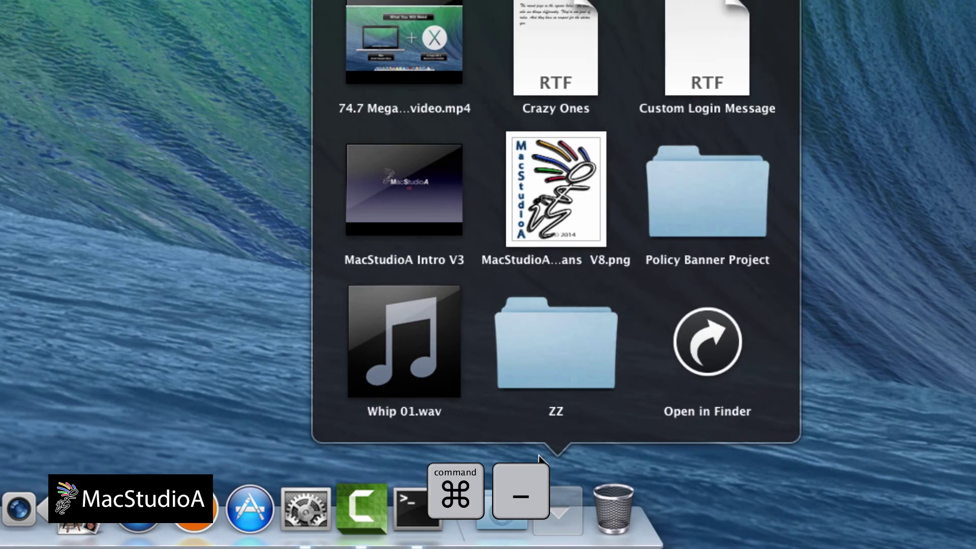
key(super+minus)
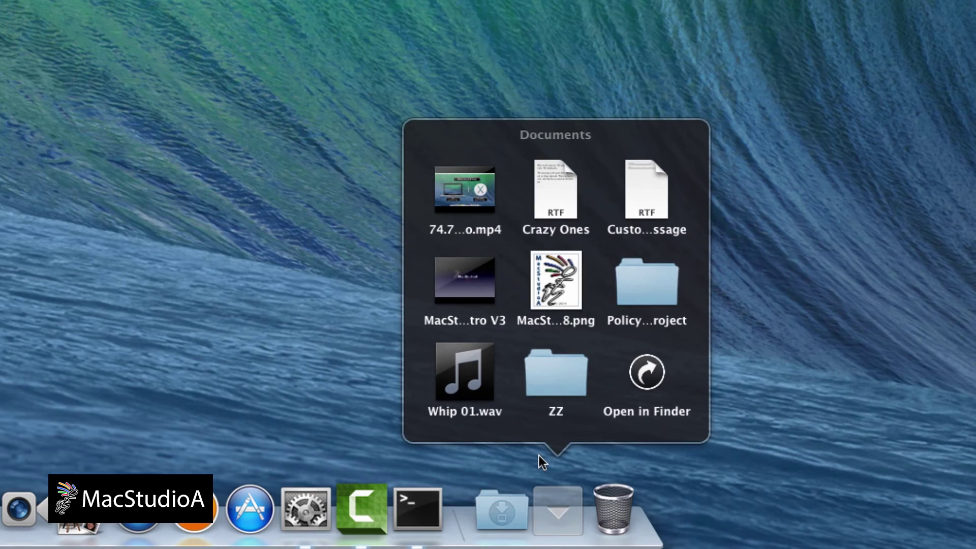